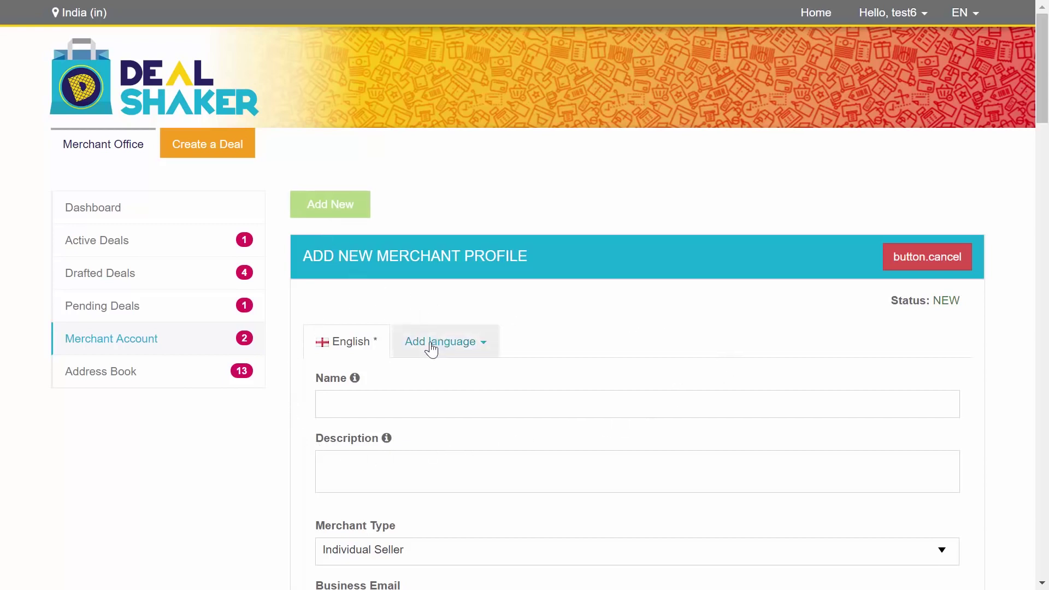
Step: Add 中文 as a second profile language next to English, then return to the English form
middle_click(695, 107)
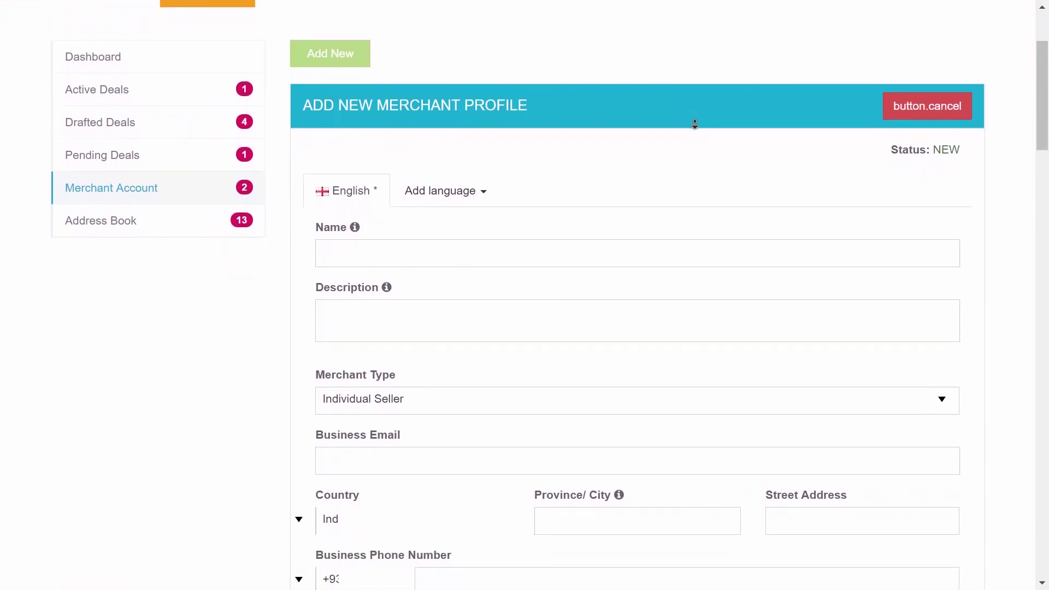
middle_click(698, 128)
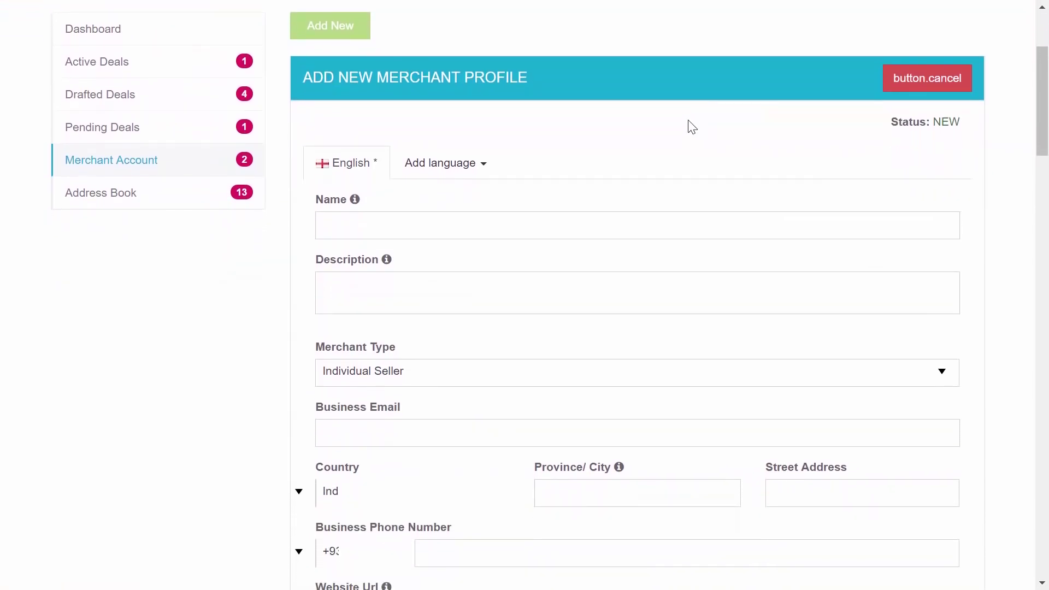
left_click(441, 166)
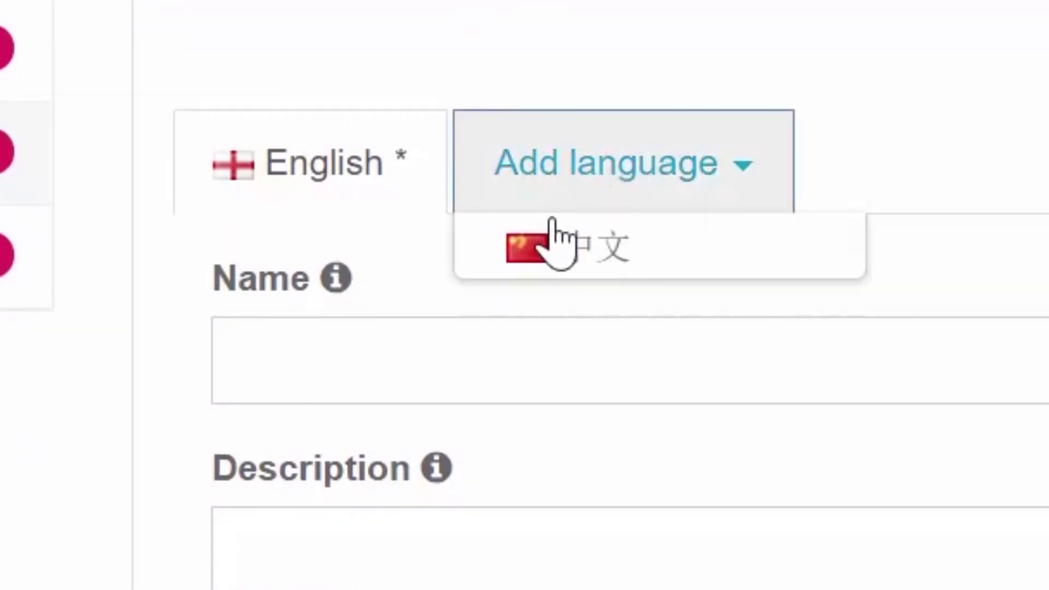
left_click(556, 243)
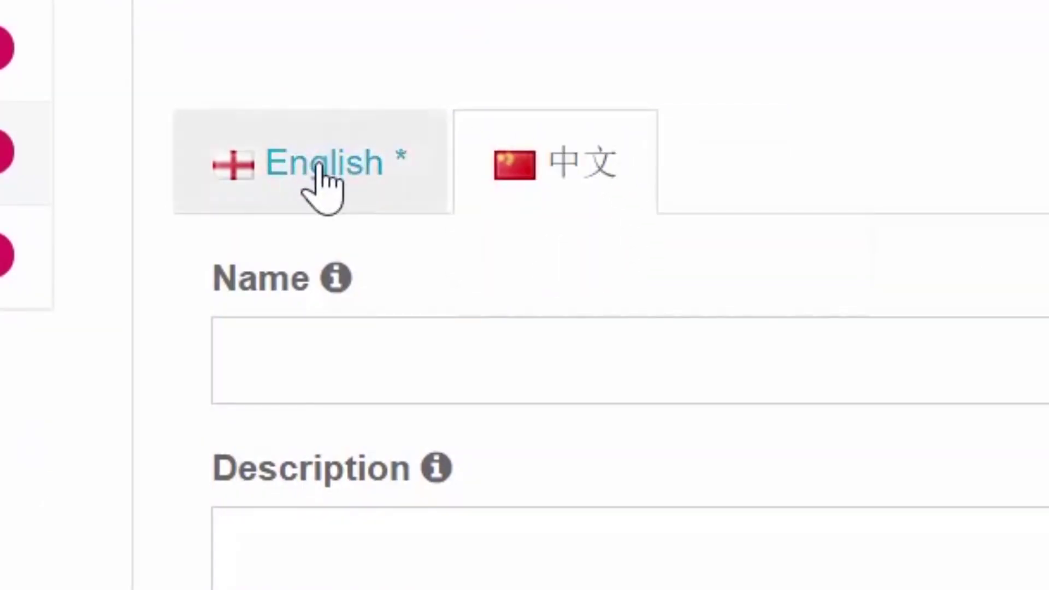
left_click(324, 186)
left_click(583, 179)
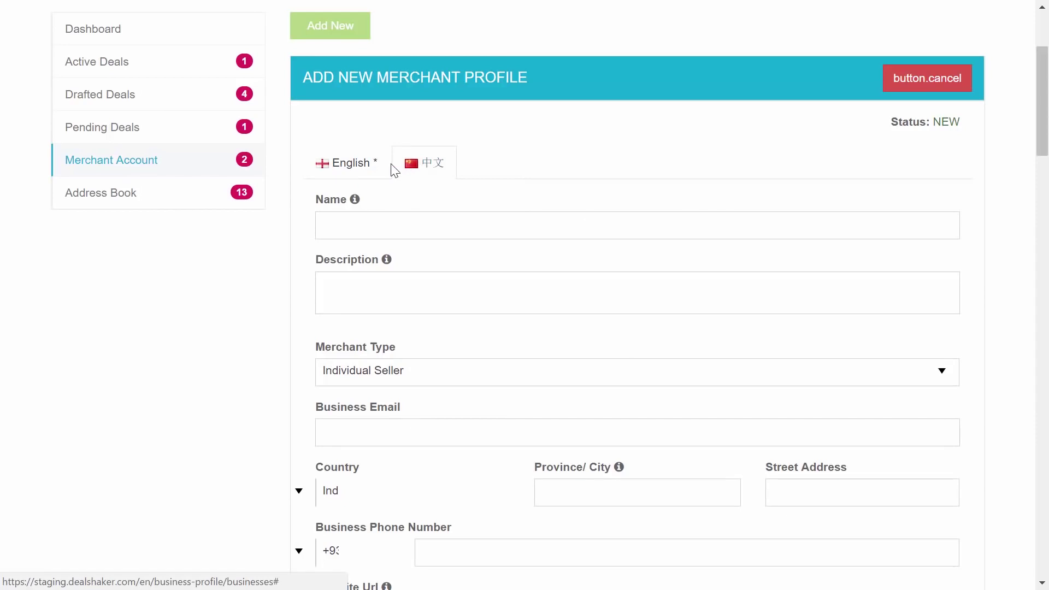
left_click(335, 170)
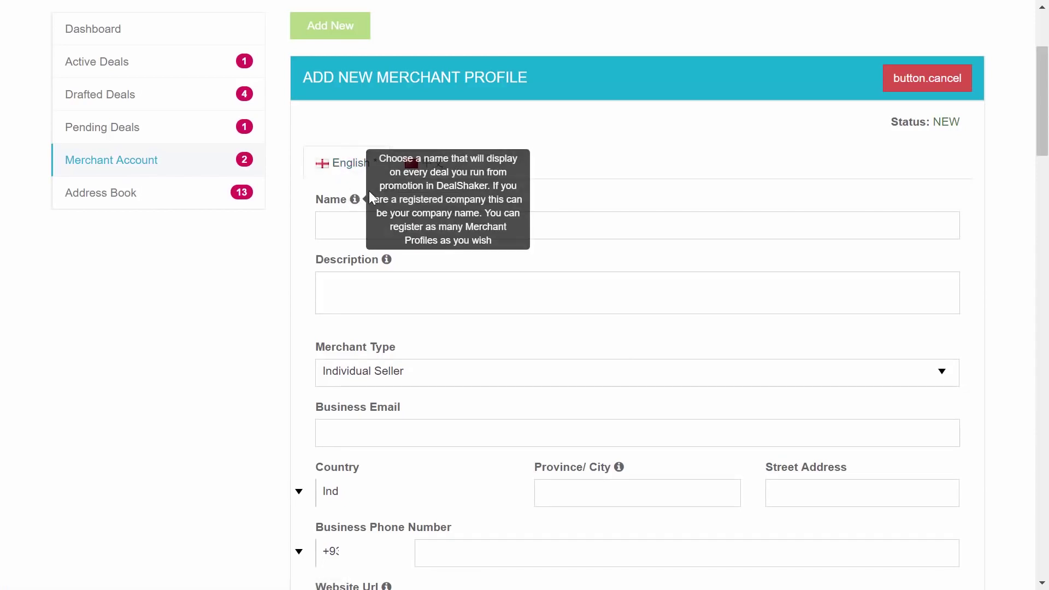
left_click_drag(960, 118, 924, 124)
left_click(954, 121)
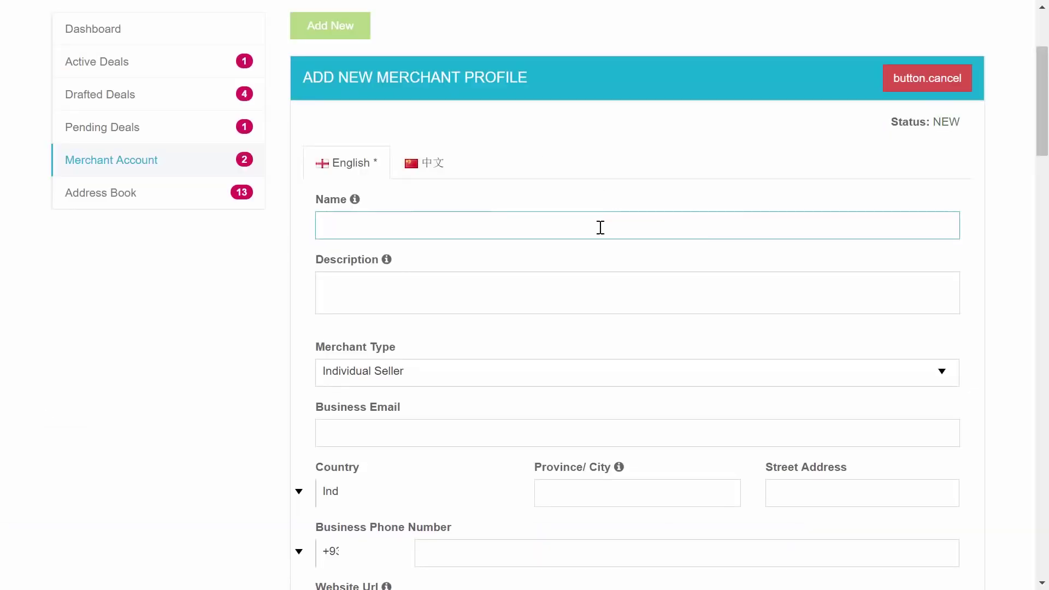
Step: Enter the name Fitness4ever and a description of the London fitness centre and its professional trainers
type("Fitness4eve")
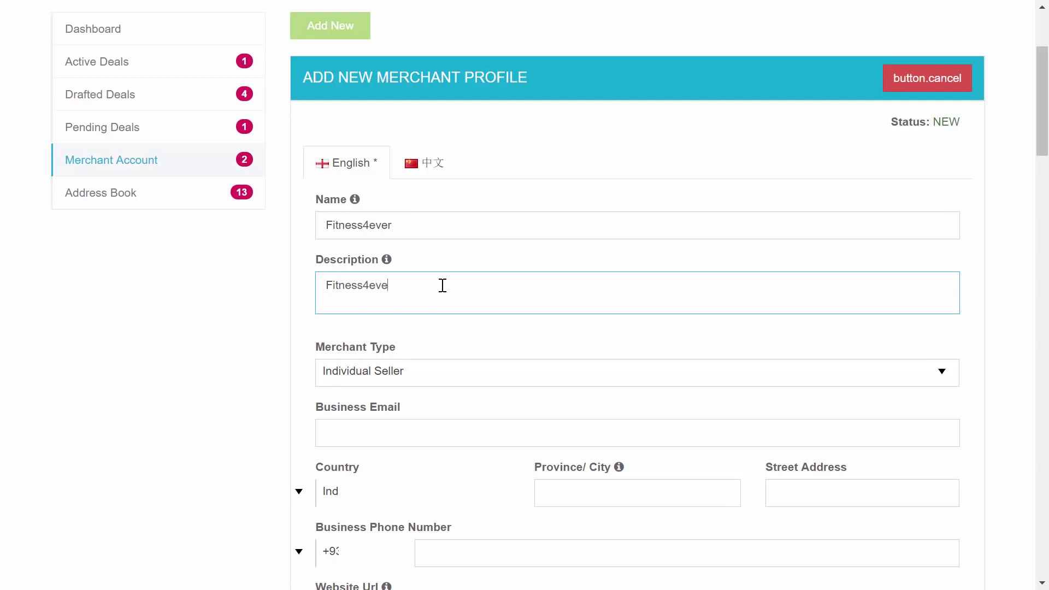
type("r i")
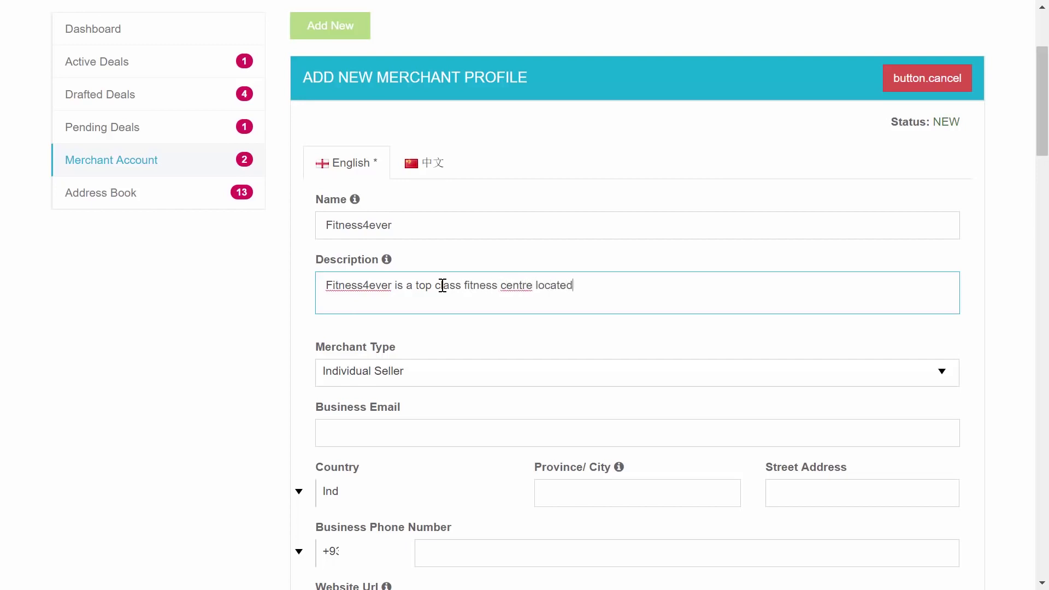
type("he heart of London.")
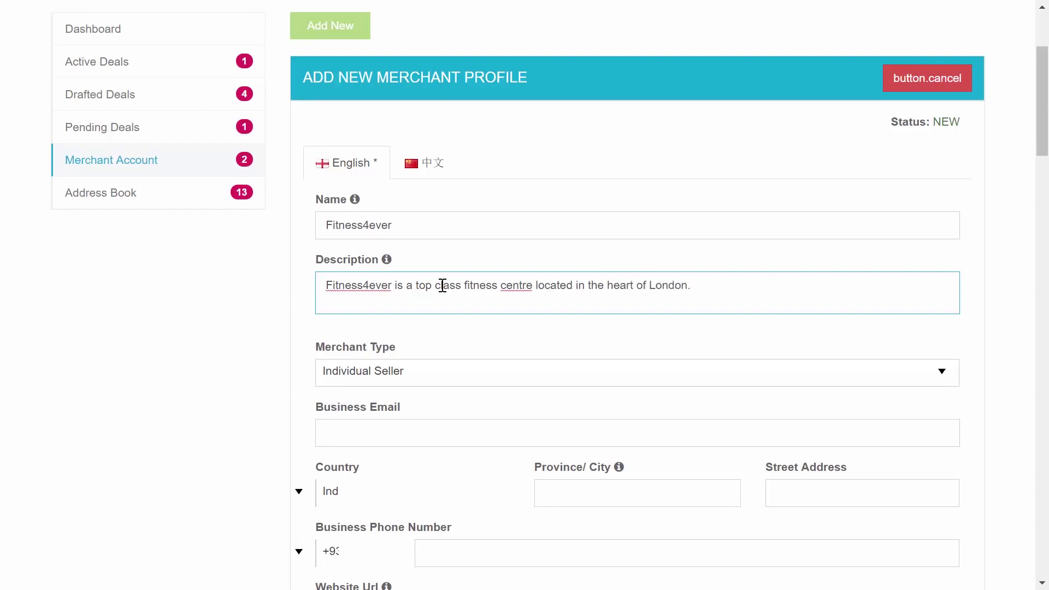
key("BackSpace")
key("BackSpace")
key("BackSpace")
type("Our highly trained profes")
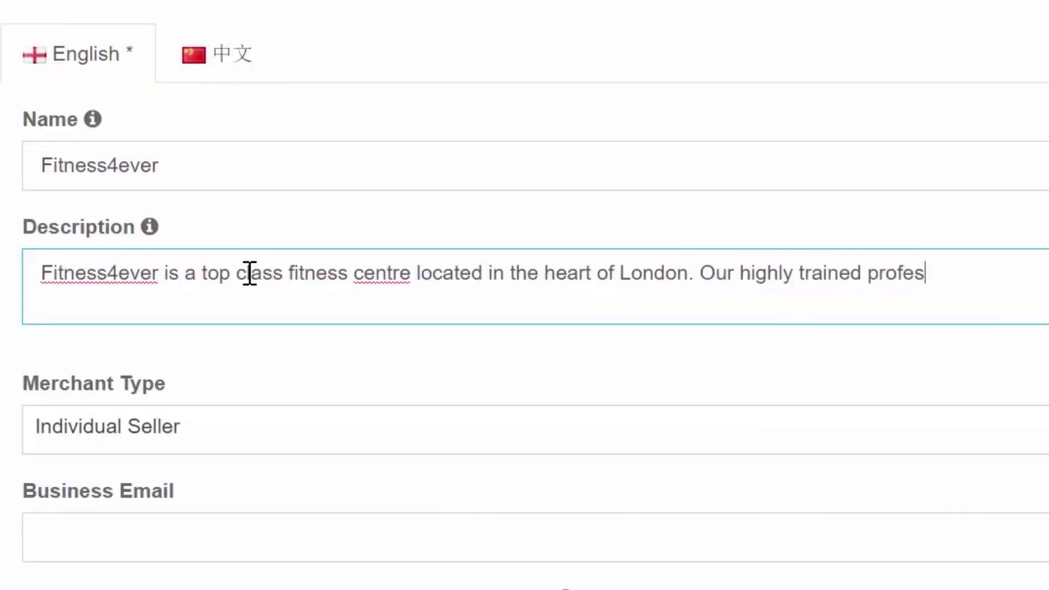
type("sional trainers ")
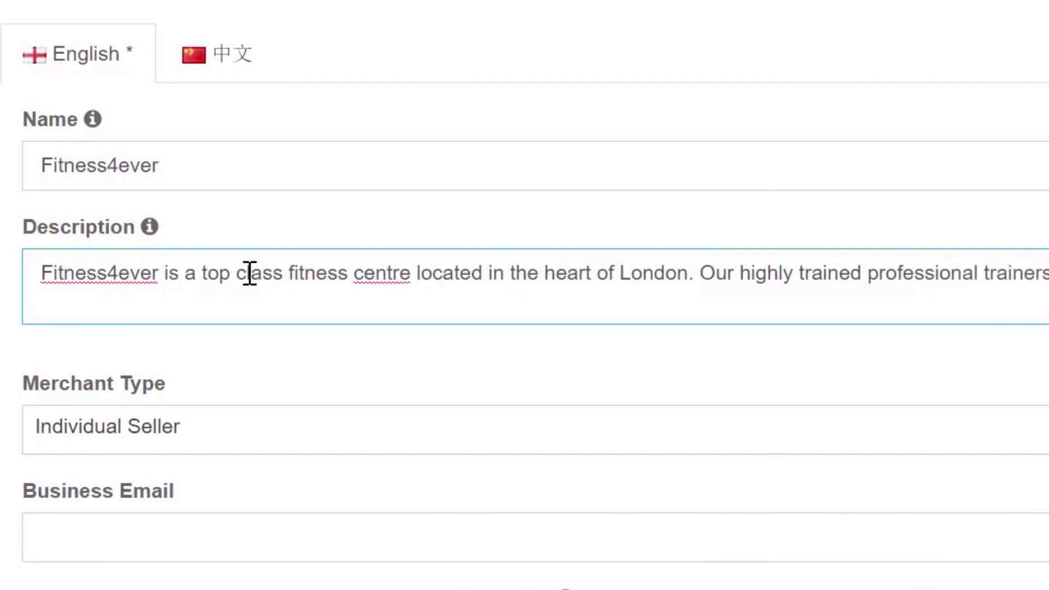
type("you reach y")
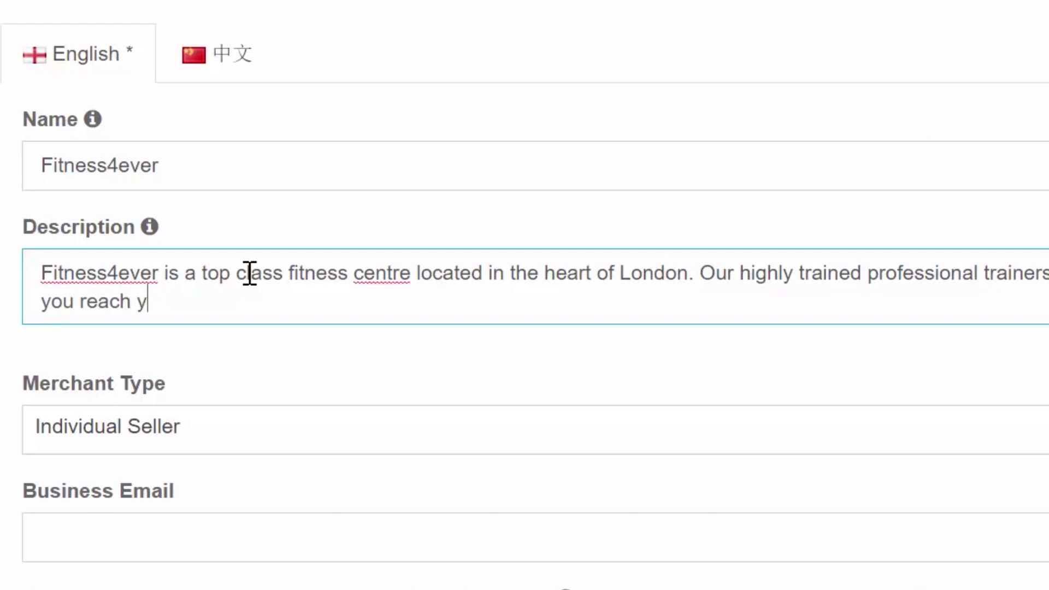
type("our goals and get t")
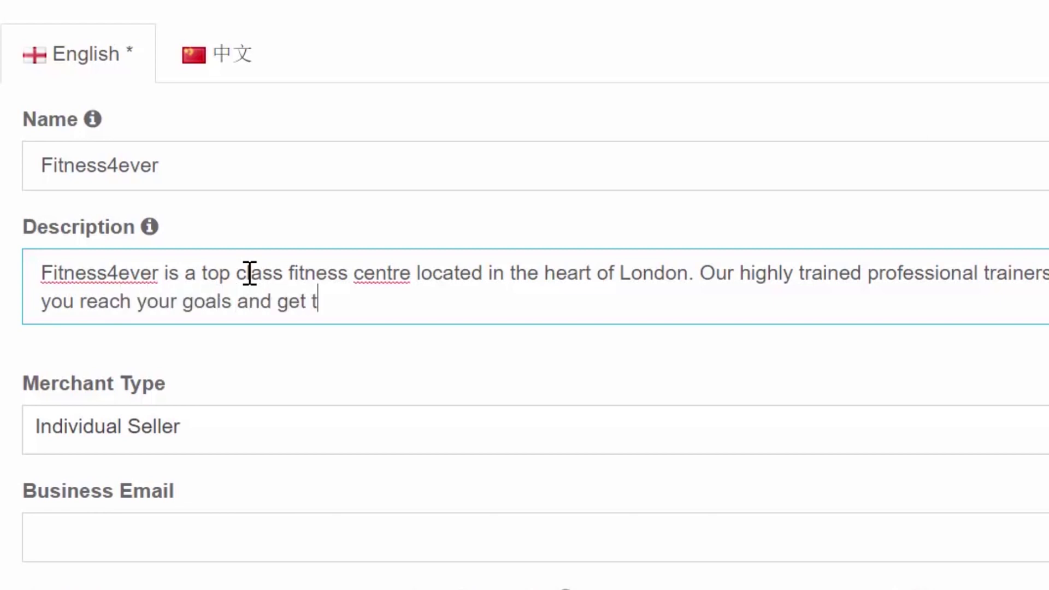
type("he body you ")
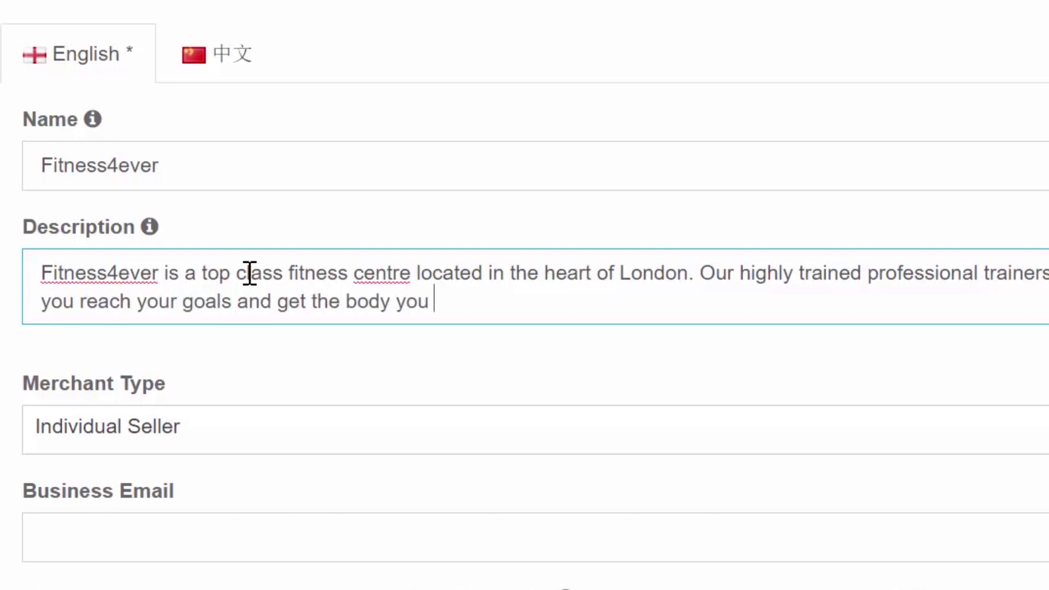
type("have always ")
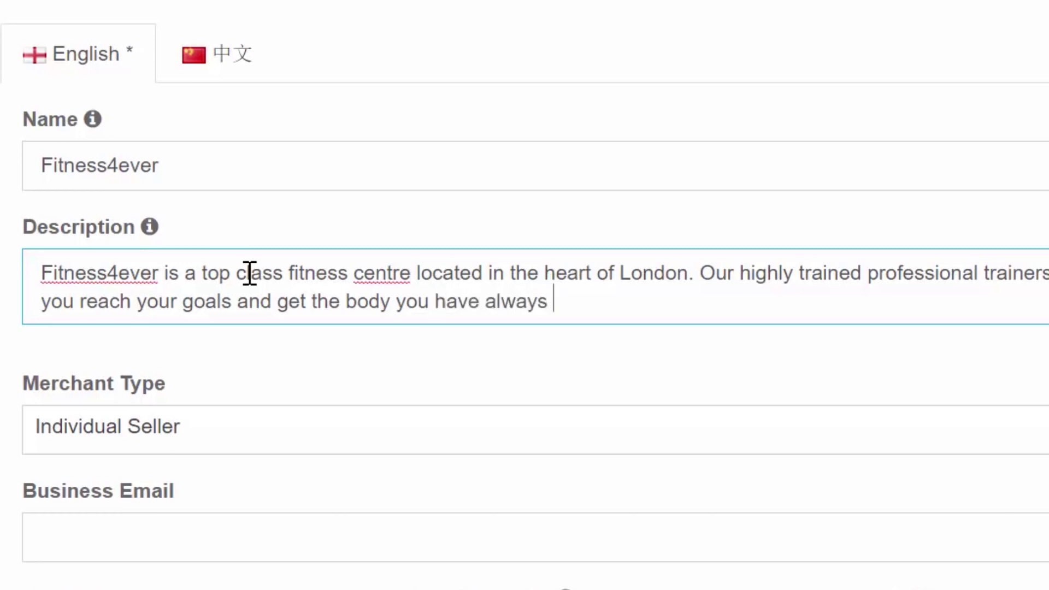
type("dreamed of!")
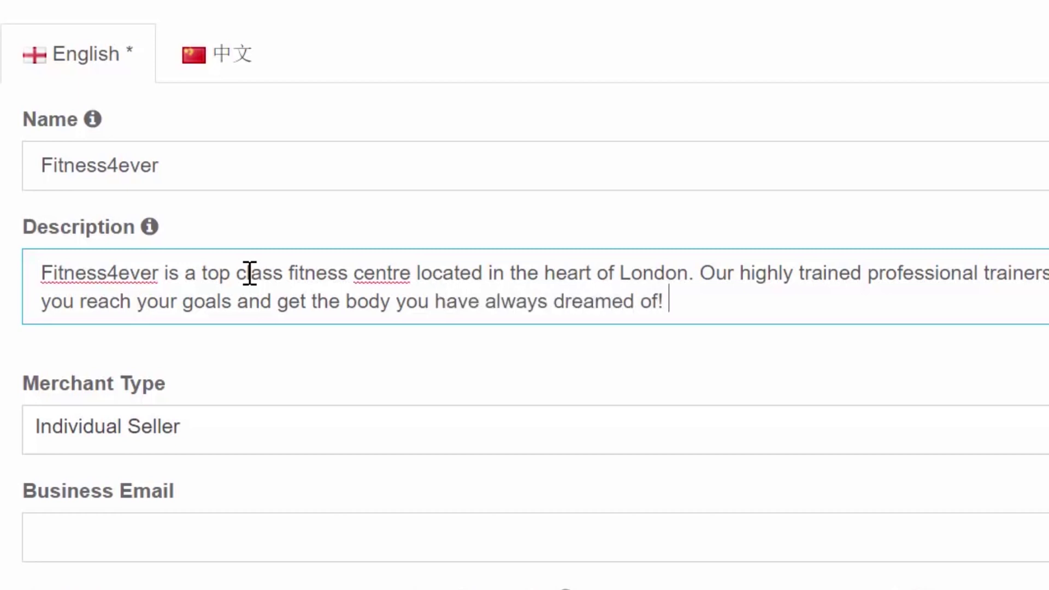
Step: Correct the spelling 'centre' to 'center' using the spellcheck suggestions
right_click(105, 274)
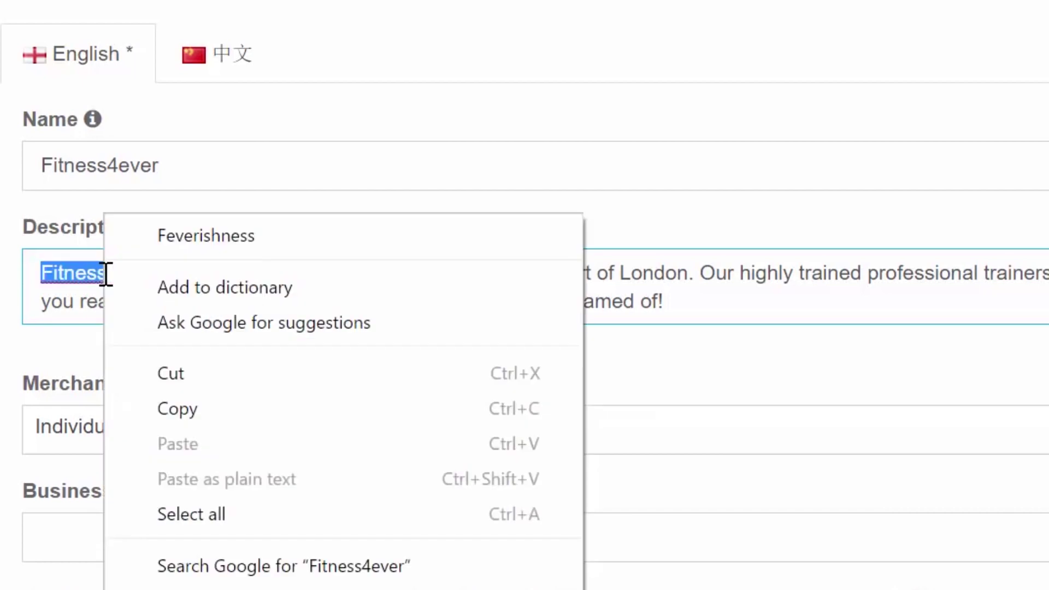
left_click(89, 293)
left_click(208, 314)
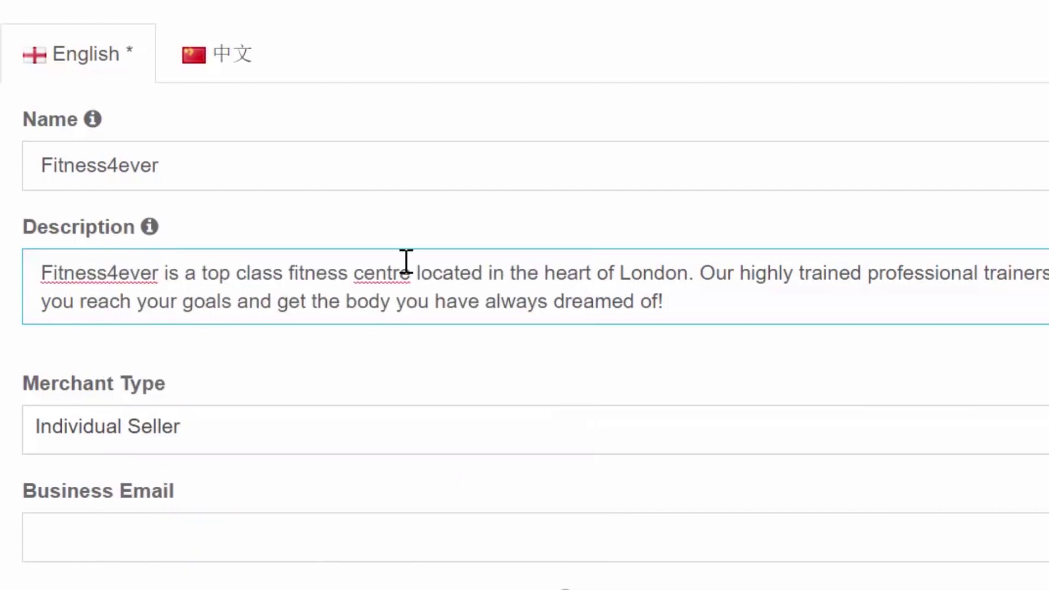
right_click(388, 273)
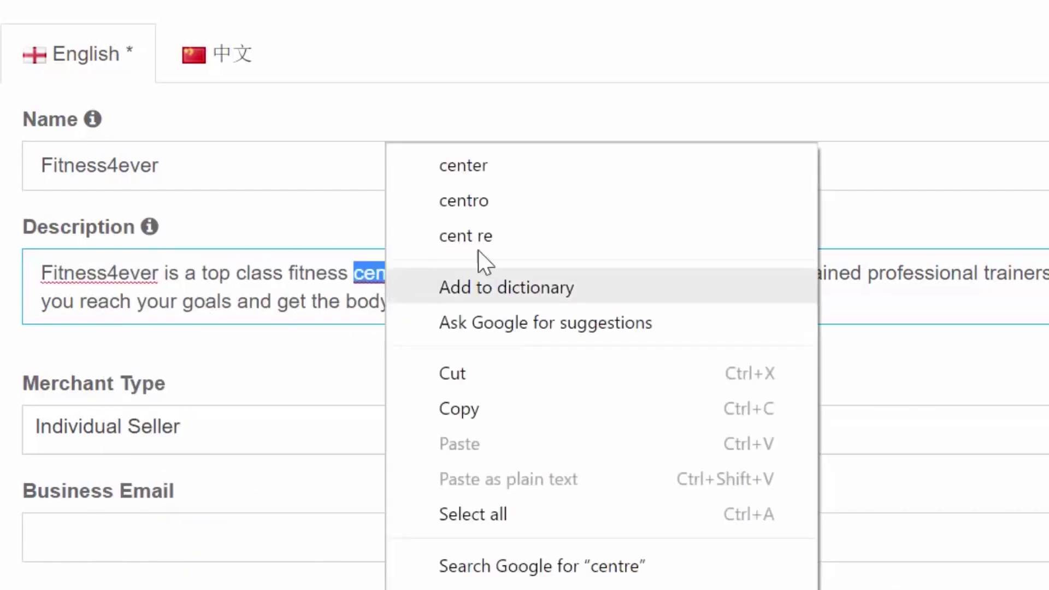
left_click(516, 178)
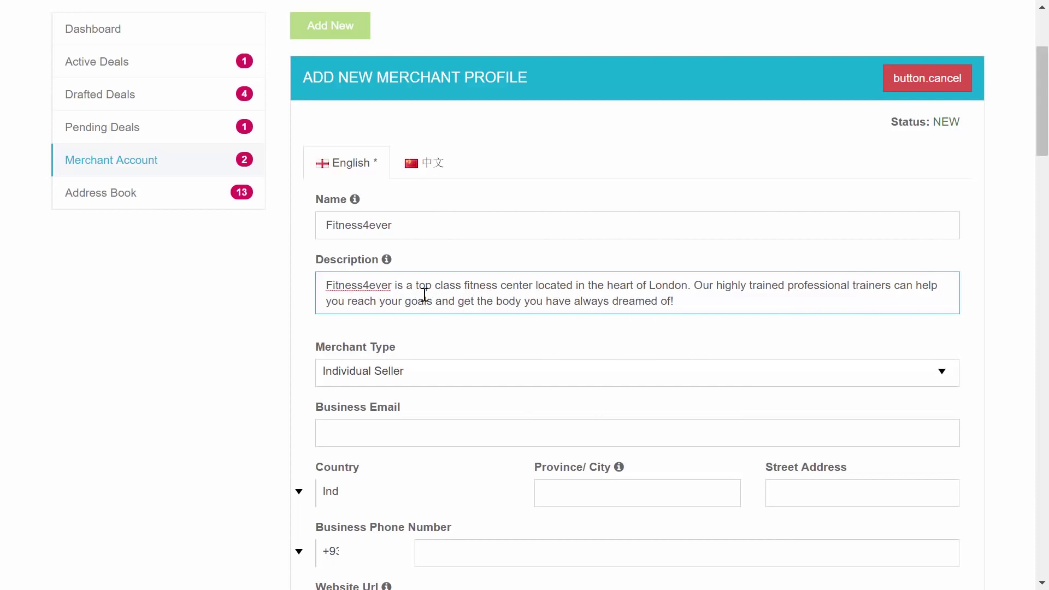
Step: Show the Merchant Type options, Individual Seller and Registered Business
left_click(416, 378)
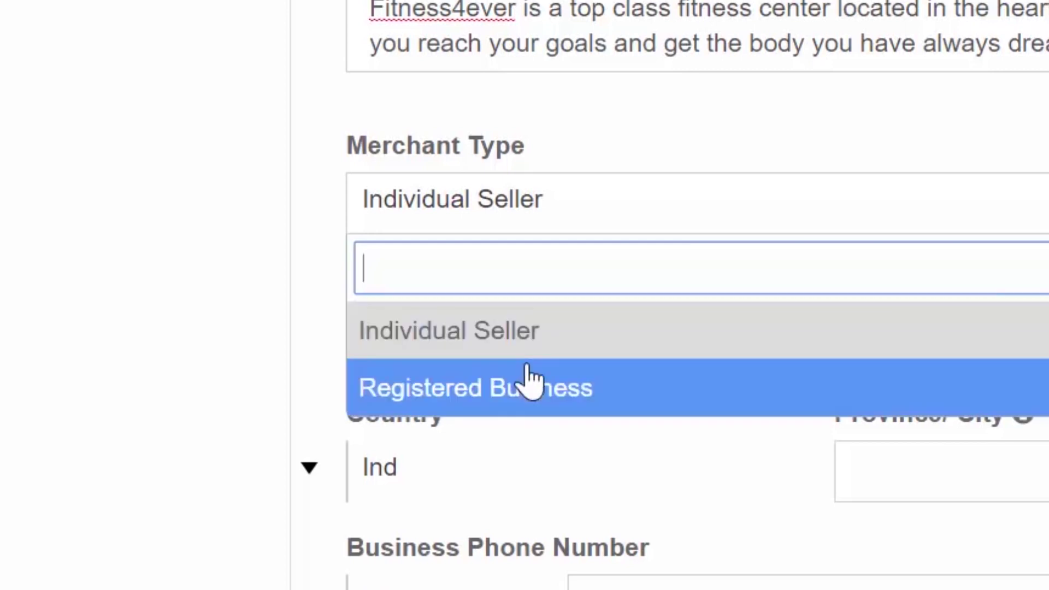
Step: Make the merchant a Registered Business and enter its company registration and VAT numbers
left_click(568, 388)
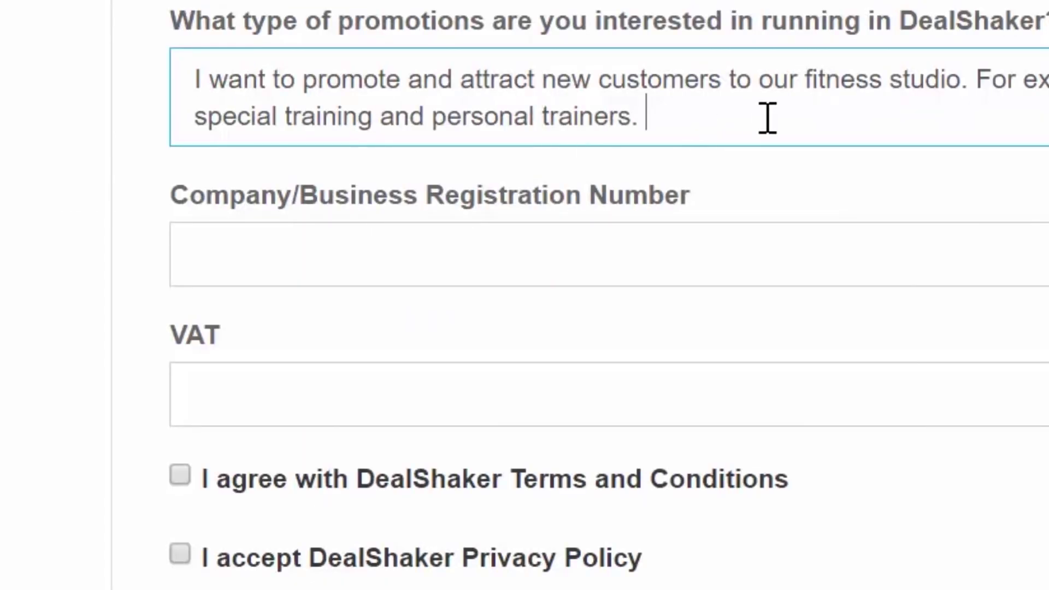
left_click(518, 249)
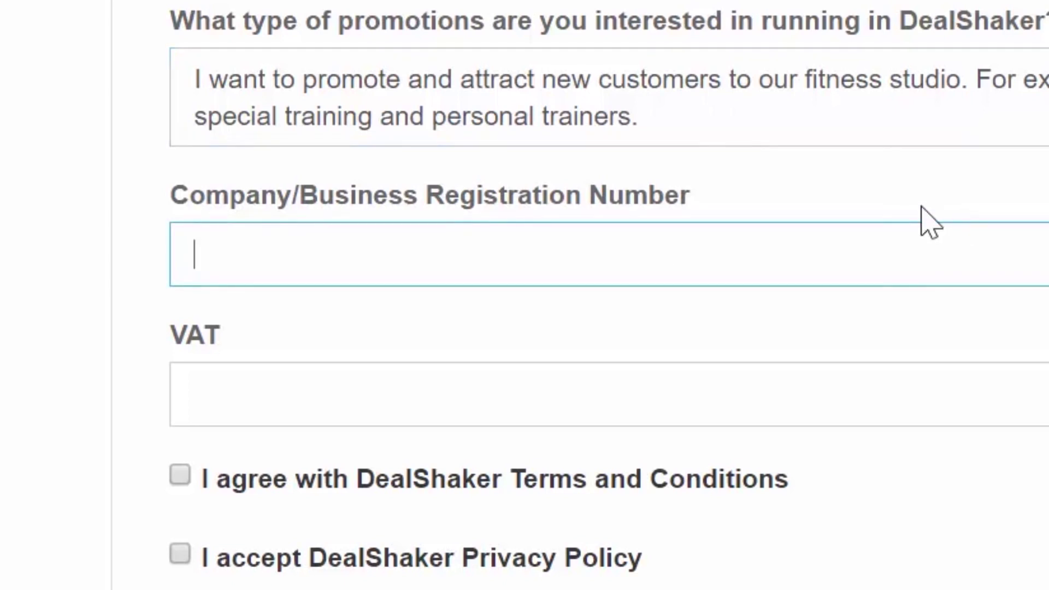
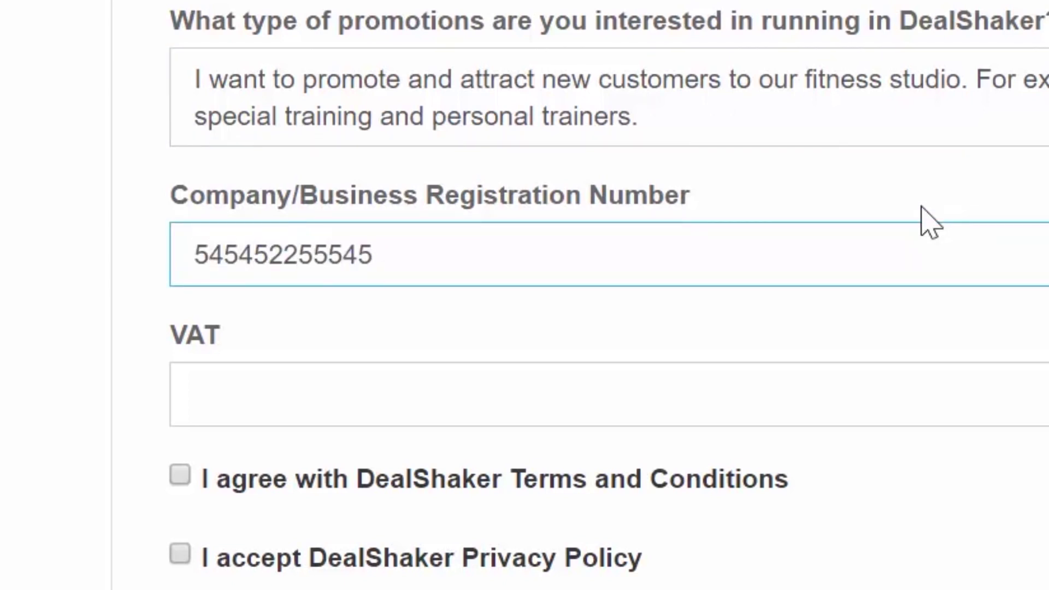
key("Tab")
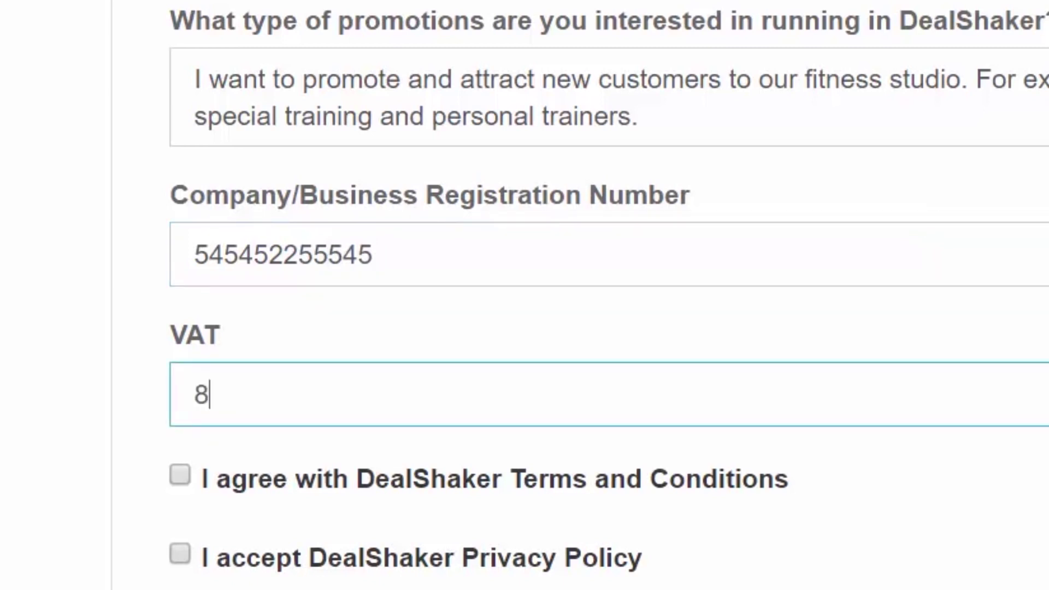
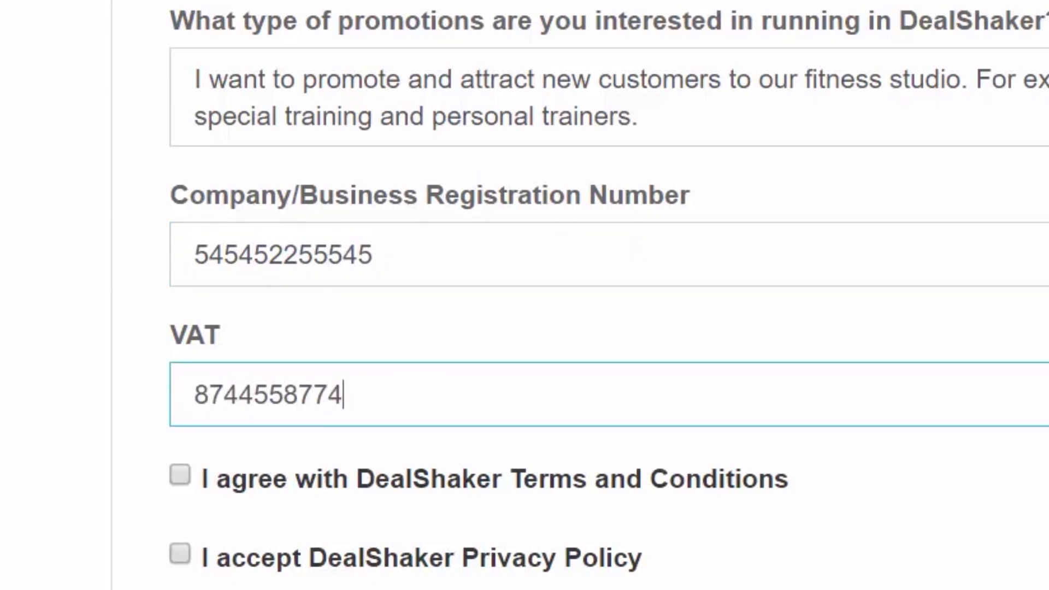
Step: Accept the DealShaker Terms and Conditions and the Privacy Policy
left_click(179, 475)
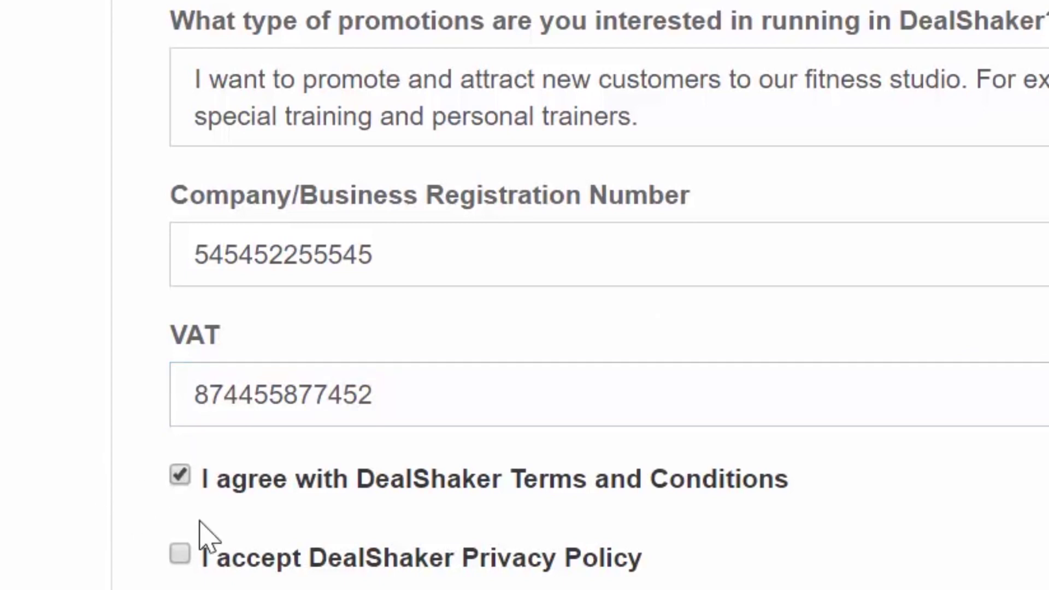
left_click(181, 555)
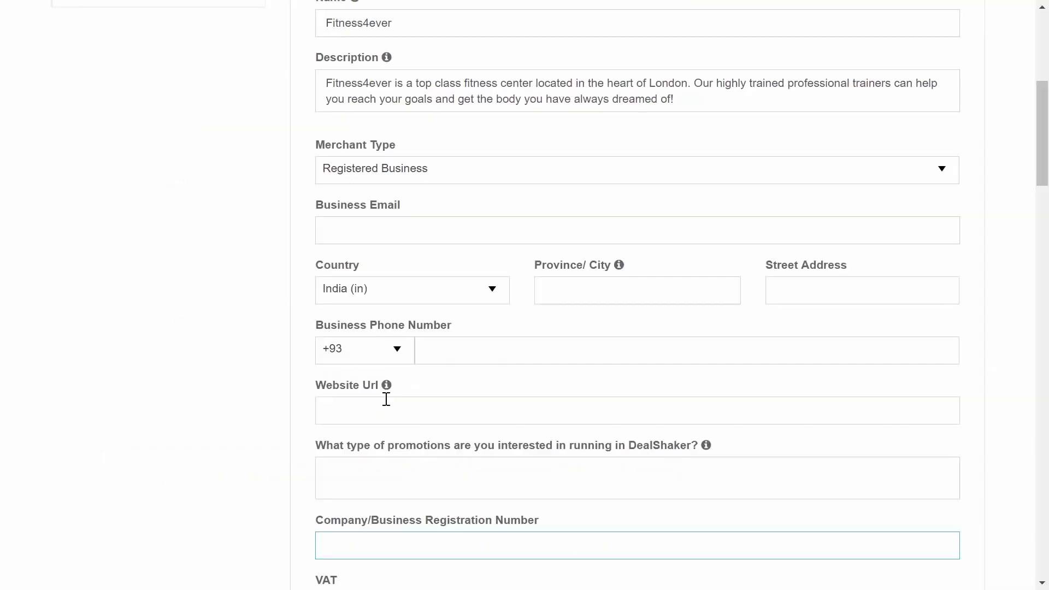
left_click(510, 409)
type("www")
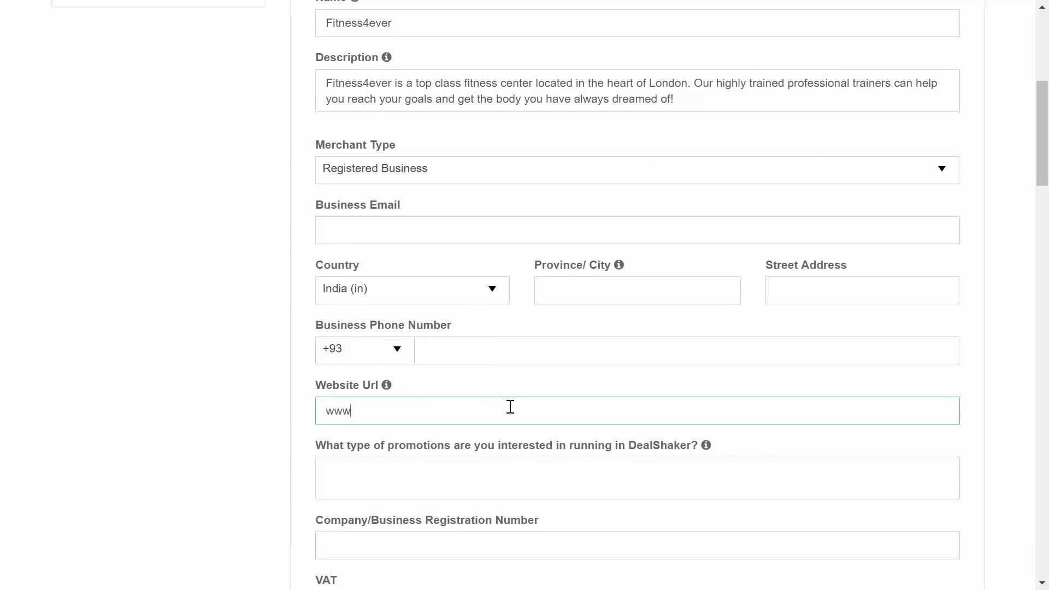
type(".fitness4ever.com")
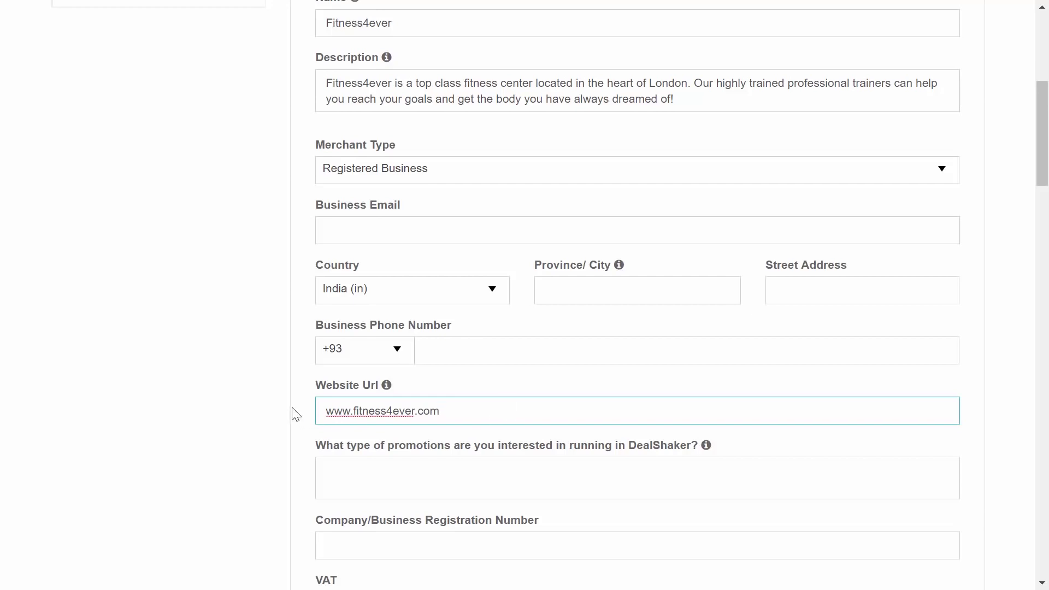
mouse_move(391, 383)
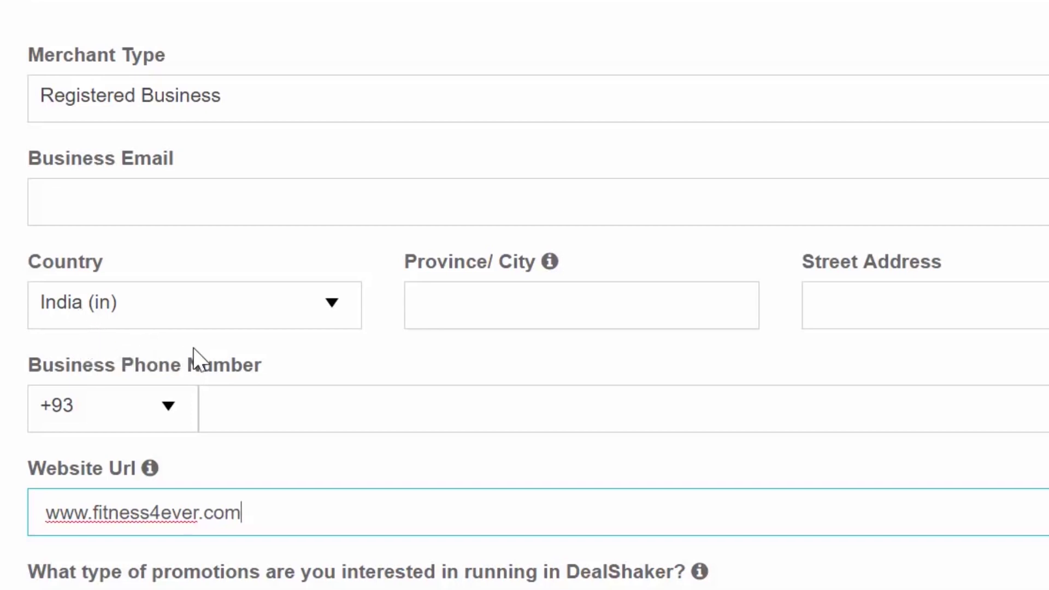
Step: Set the country to United Kingdom by filtering the country list with 'Uni'
left_click(234, 322)
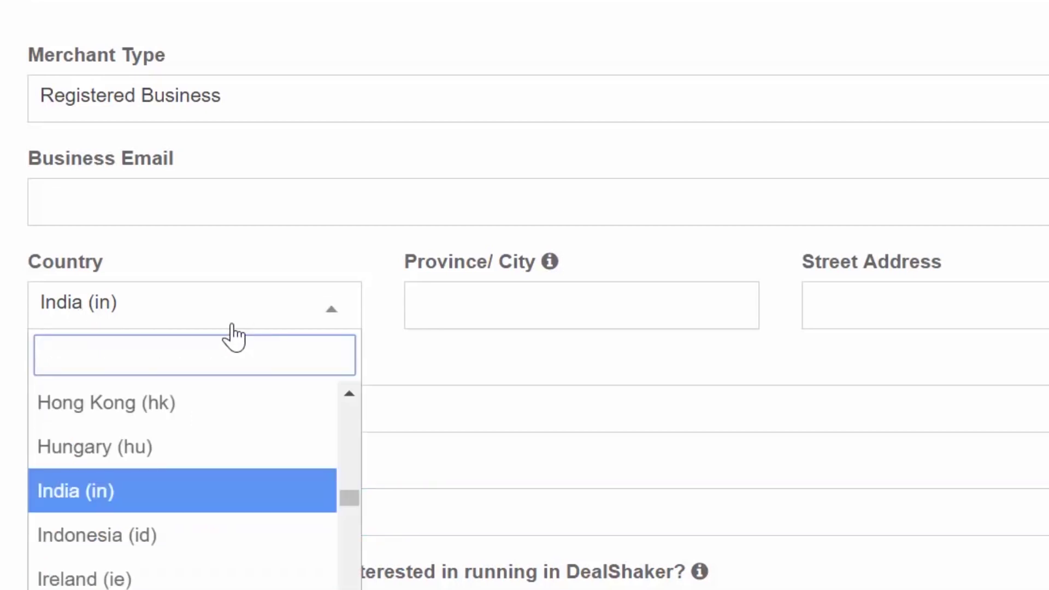
type("Uni")
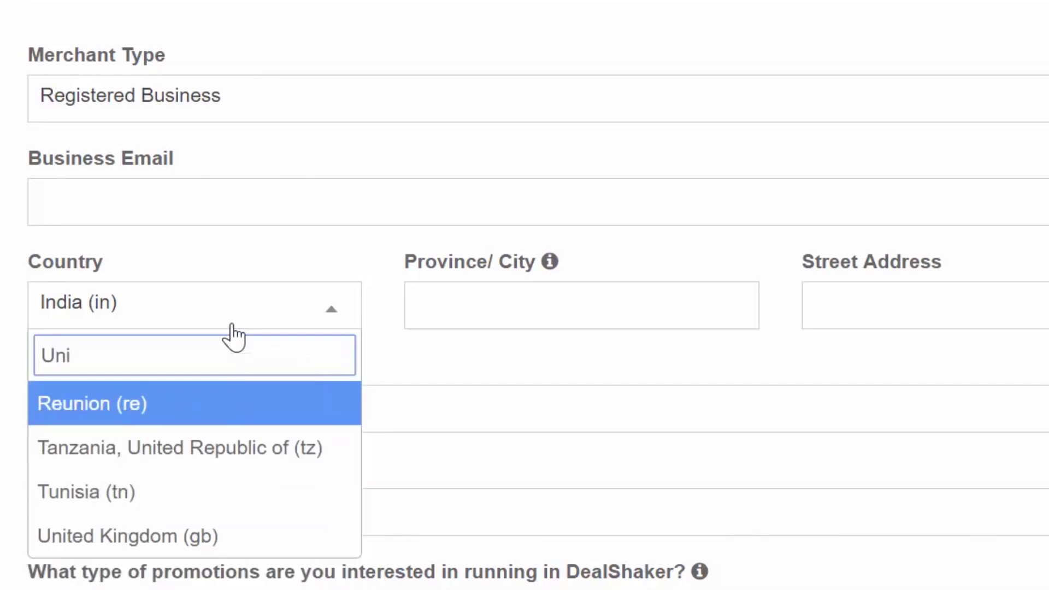
key("Down")
key("Down")
key("Down")
key("Return")
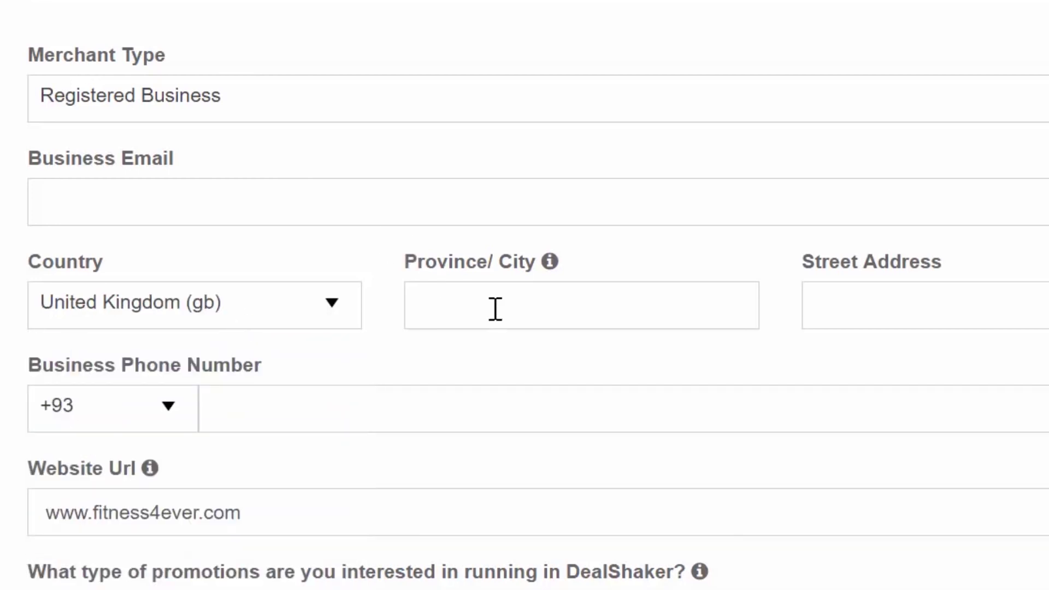
Step: Enter London as the province/city and fill in the business street address
left_click(519, 311)
type("Londo")
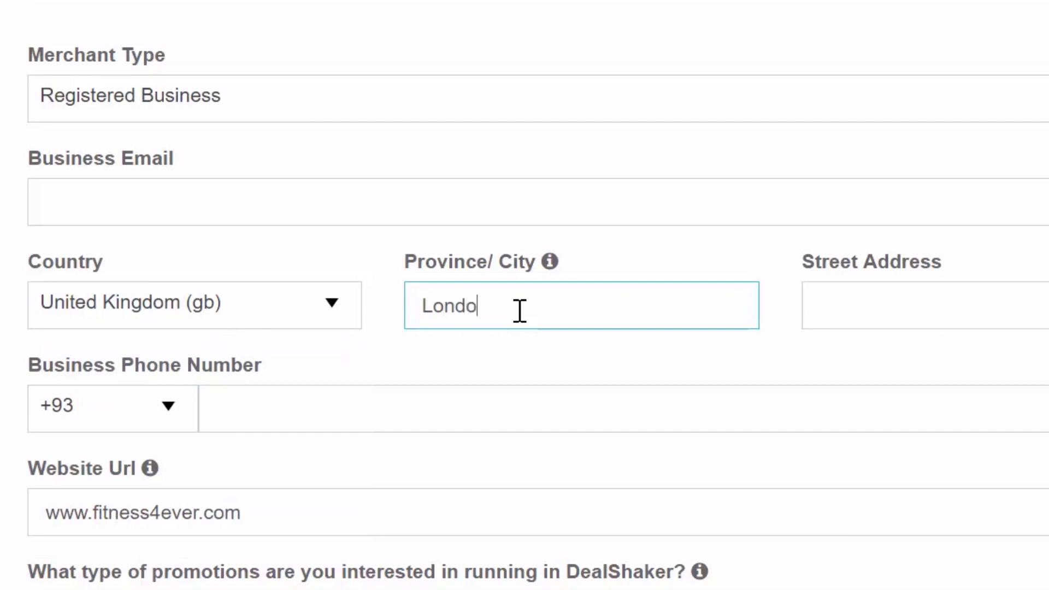
type("n")
key("Tab")
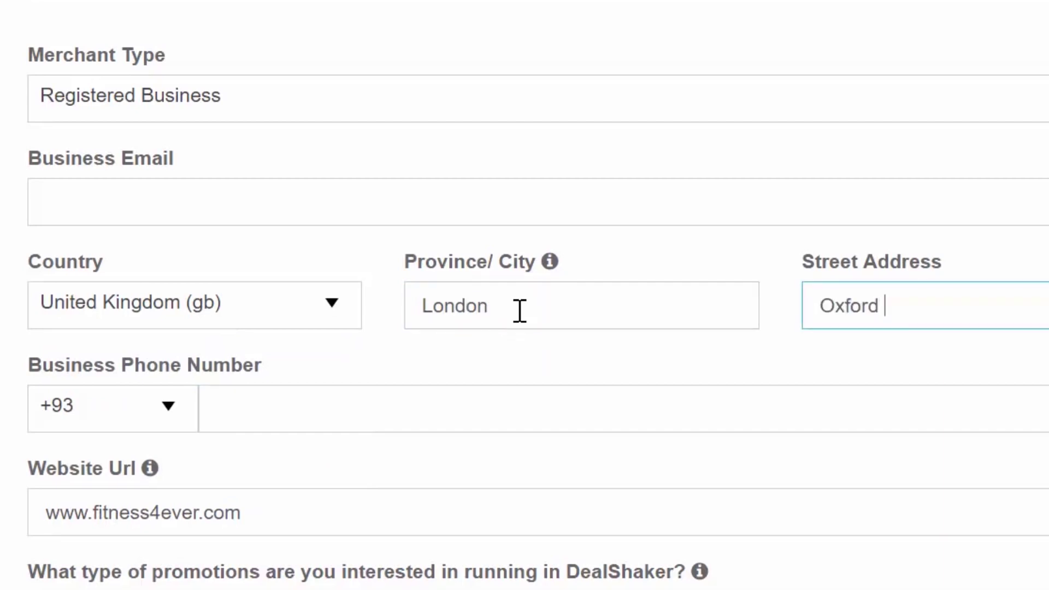
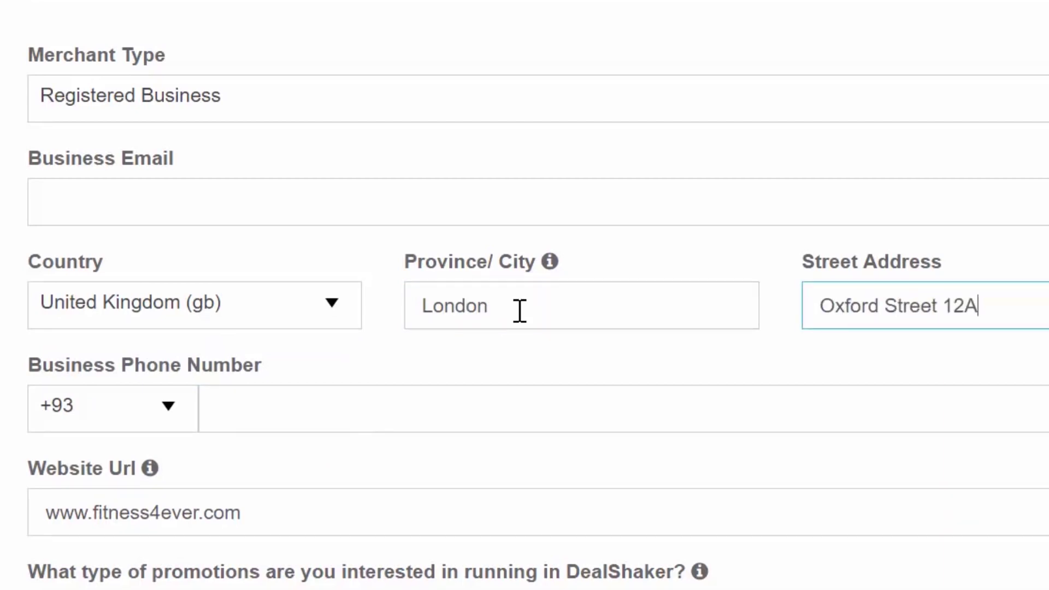
Step: Fill in the business e-mail address and the business phone number fields
left_click(458, 199)
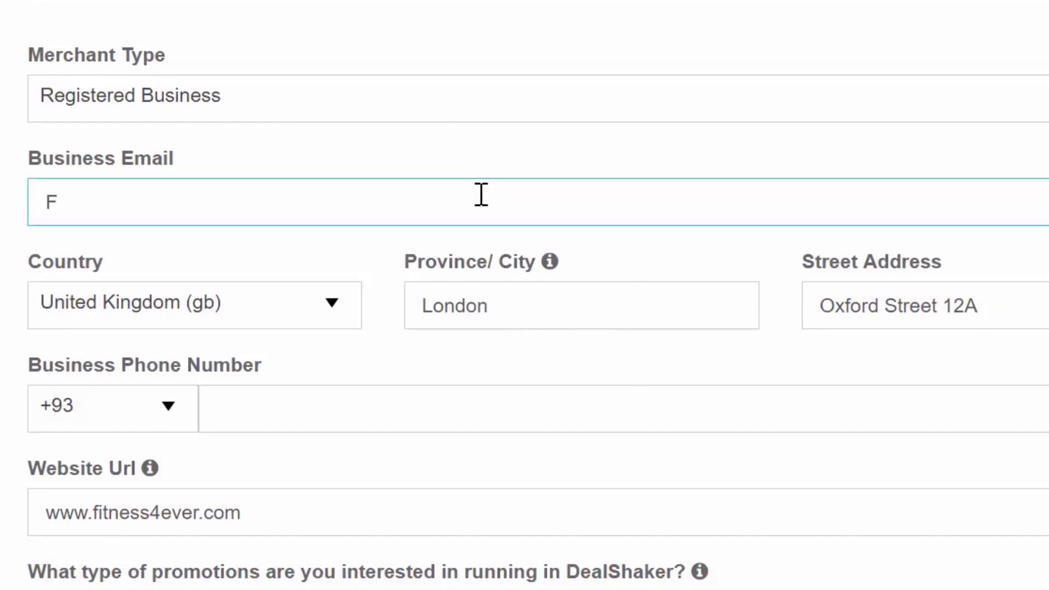
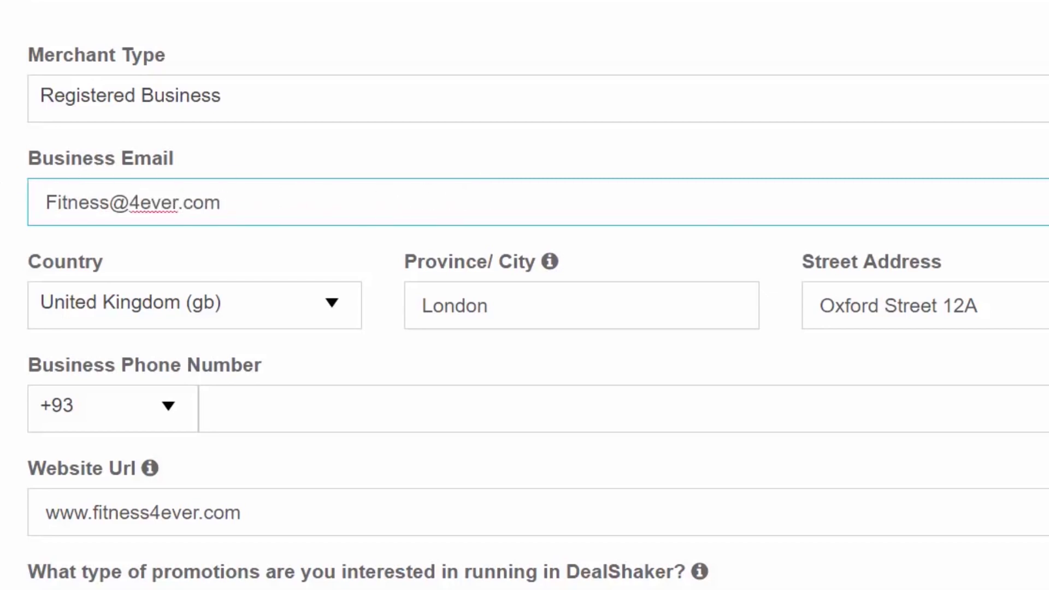
left_click(248, 398)
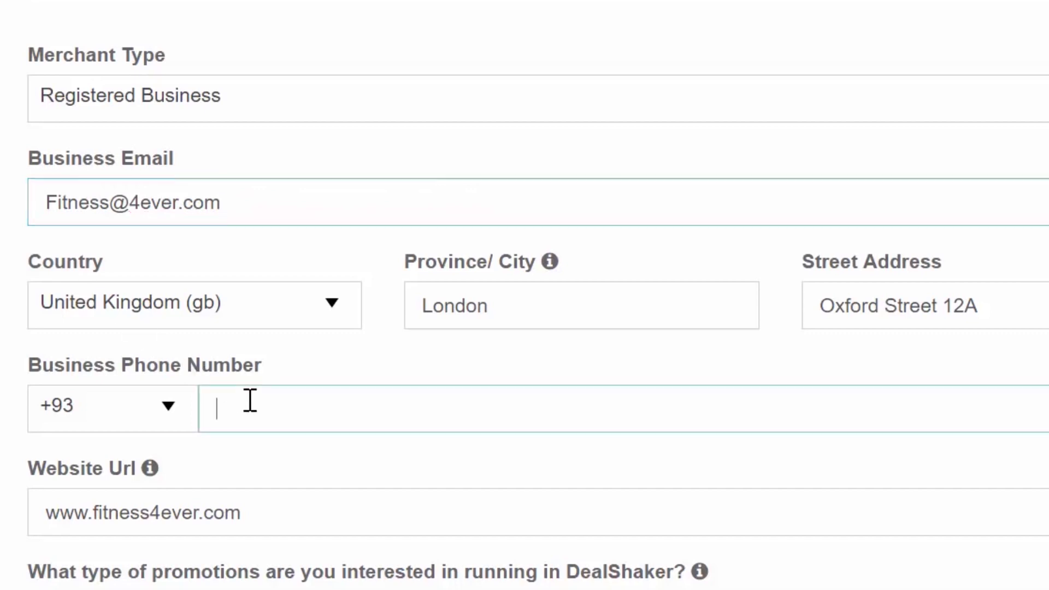
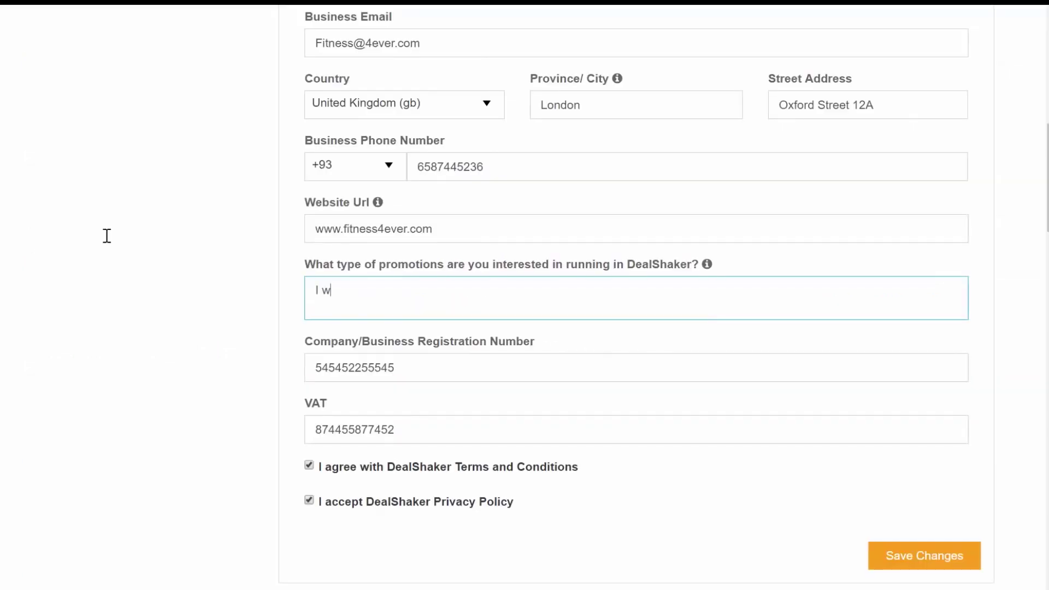
Step: Describe promoting the fitness studio to new customers with part payments on special training and activities
type("ant to promot")
type("e our fitness stud")
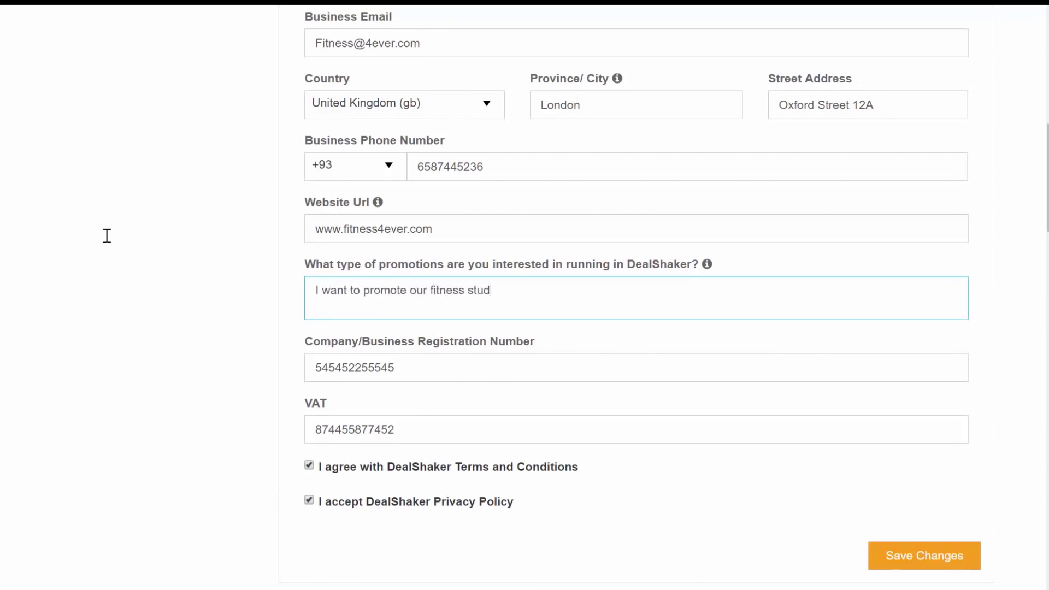
type("io to potential new custom")
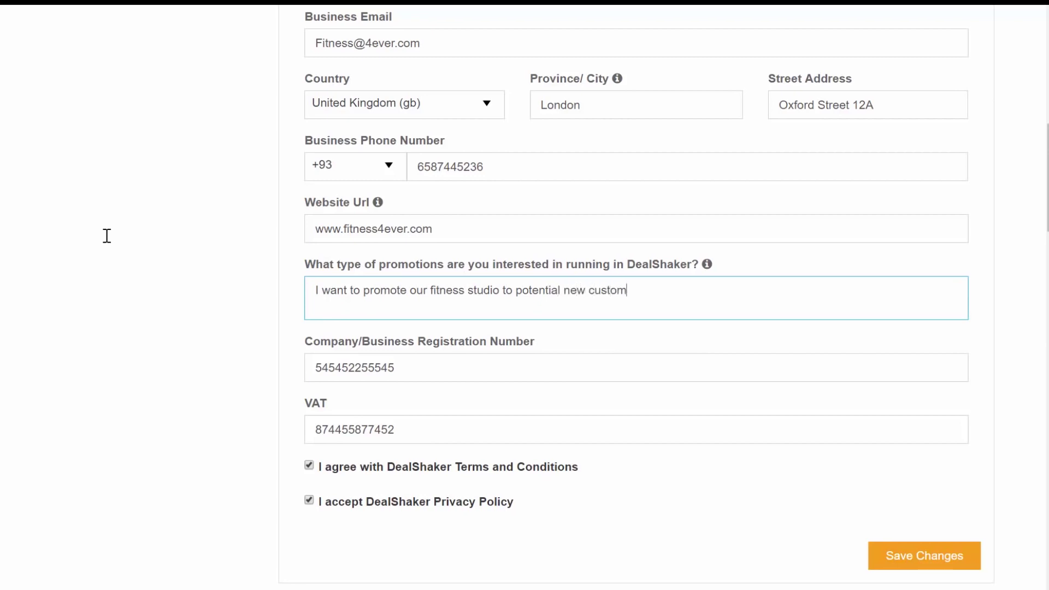
type("ers. For examplee")
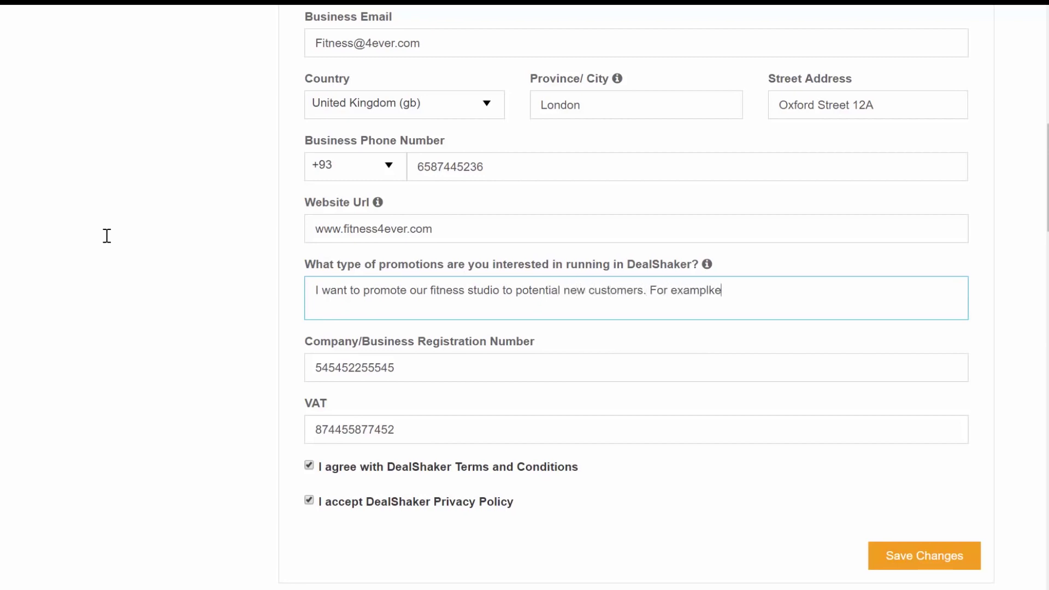
key("BackSpace")
key("BackSpace")
type("e: o")
type("ffer part p")
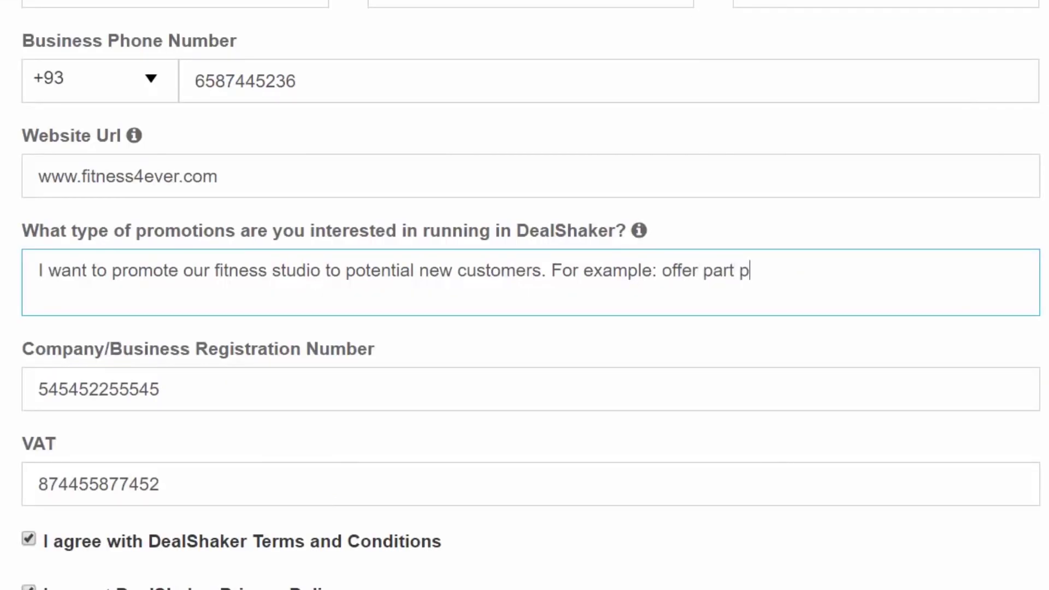
type("ayments with On")
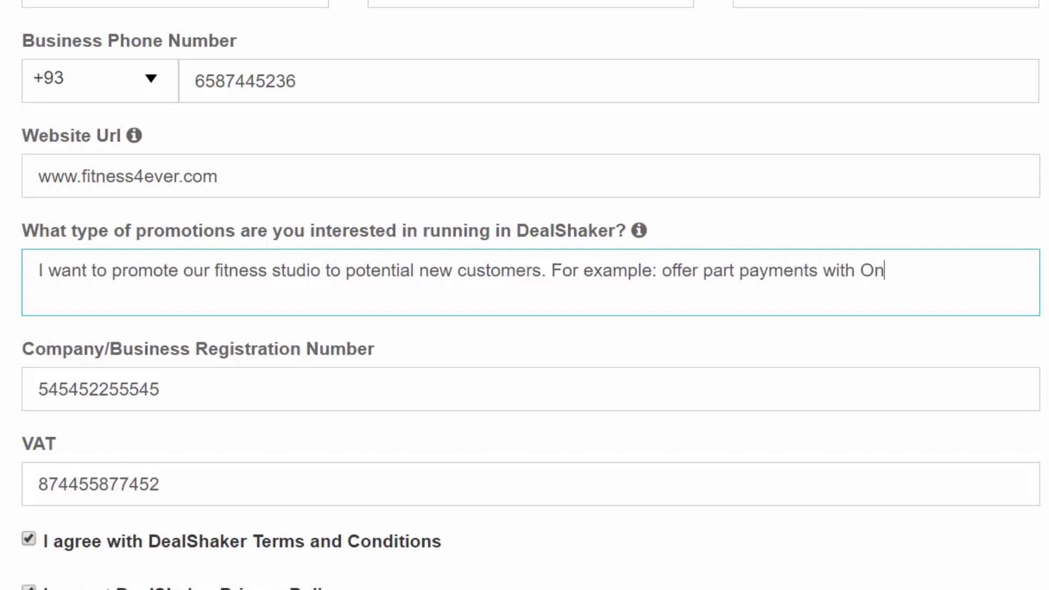
type("e's on special train")
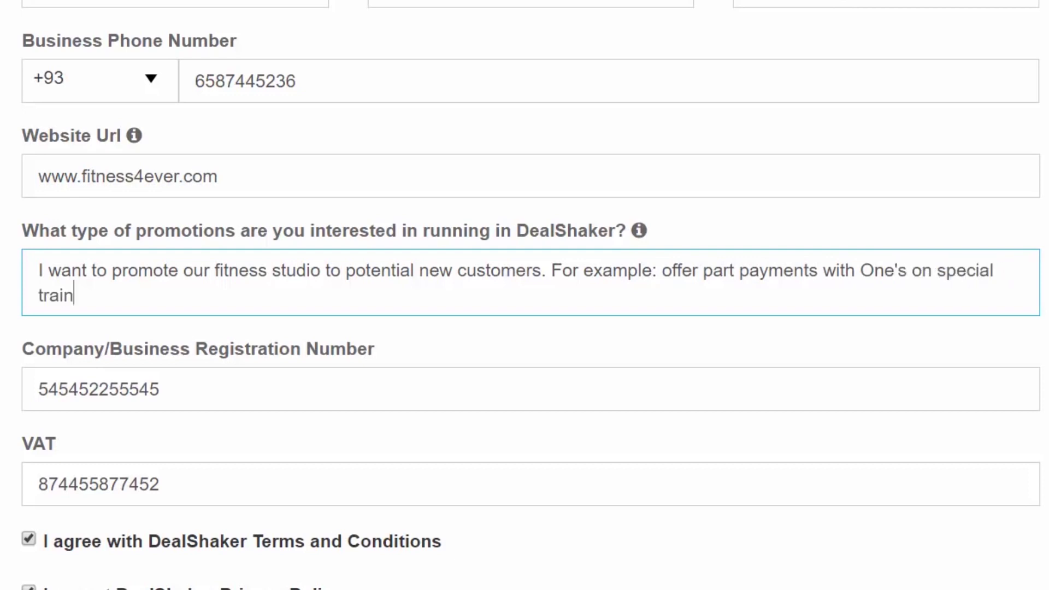
type("ing and activiti")
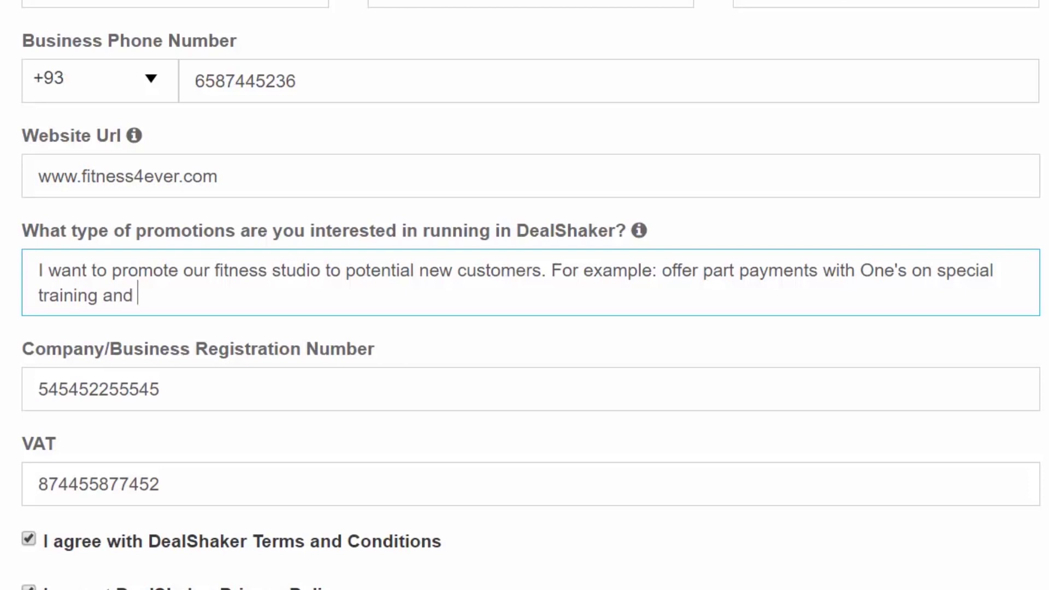
type("es.")
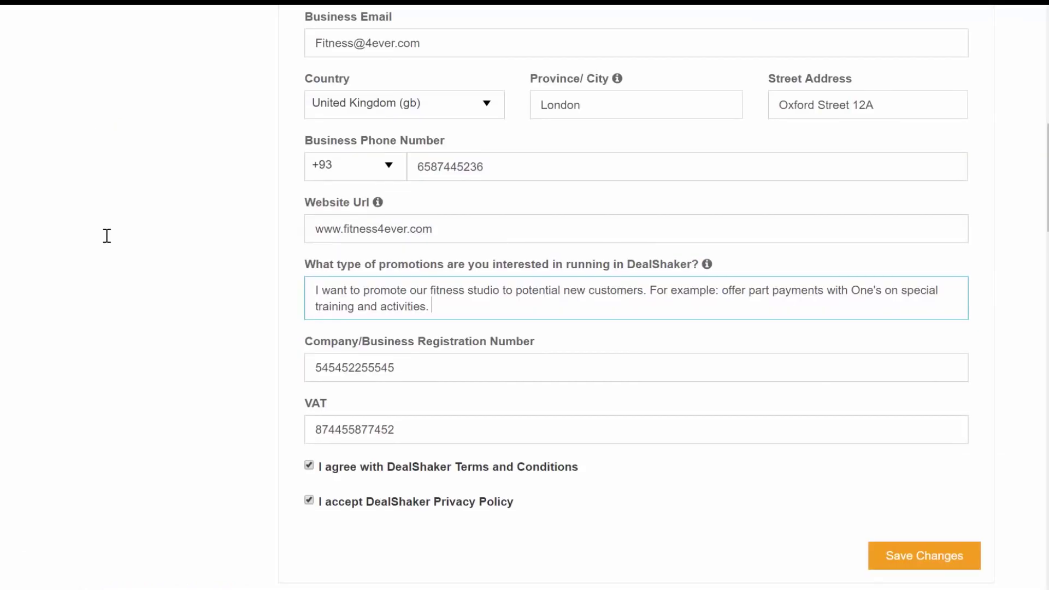
Step: Scroll down and save the Fitness4ever profile with Save Changes
scroll(784, 454, "down", 2)
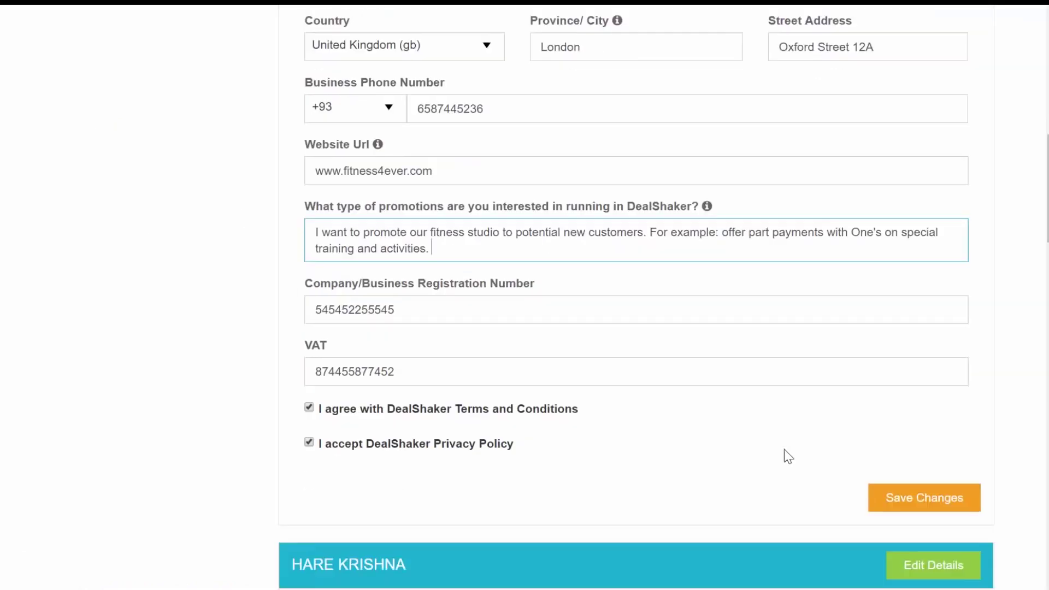
left_click(929, 478)
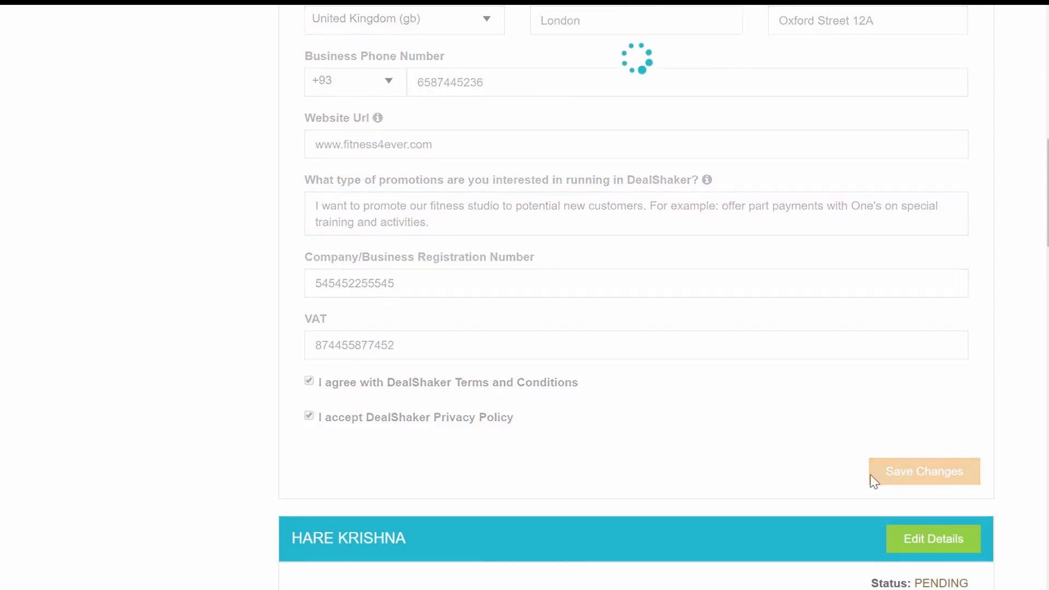